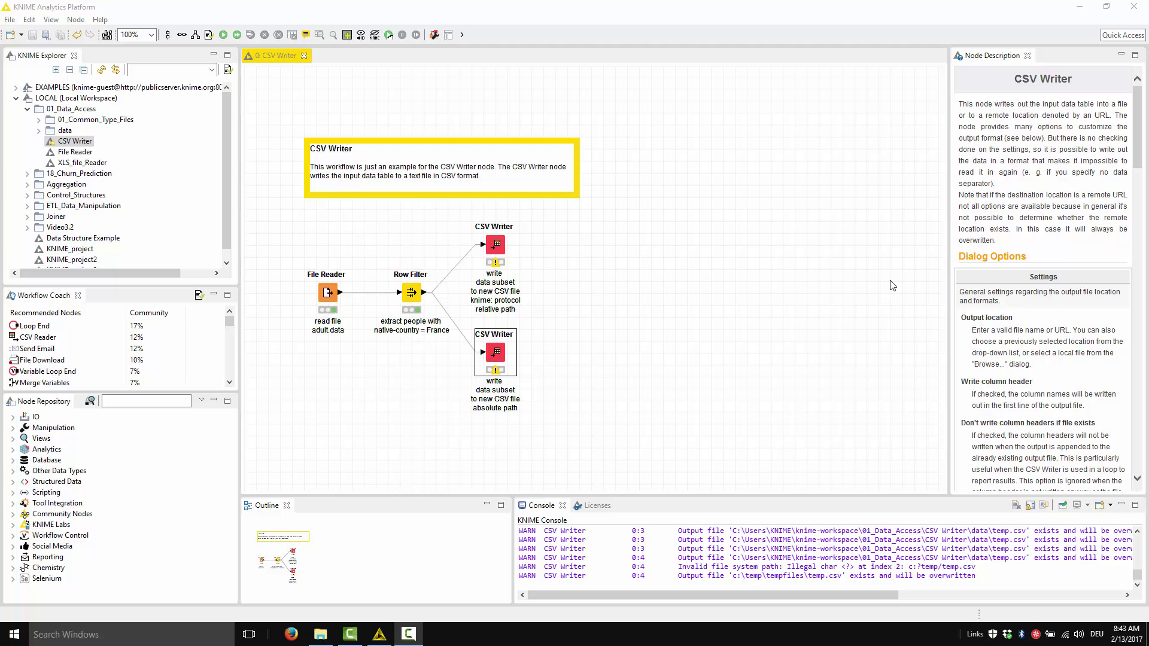
Open the absolute-path CSV Writer and review its Advanced, Quotes, Decimal Separator and Encoding options.
{"action": "left_click", "coordinate": [496, 357]}
{"action": "double_click", "coordinate": [497, 357]}
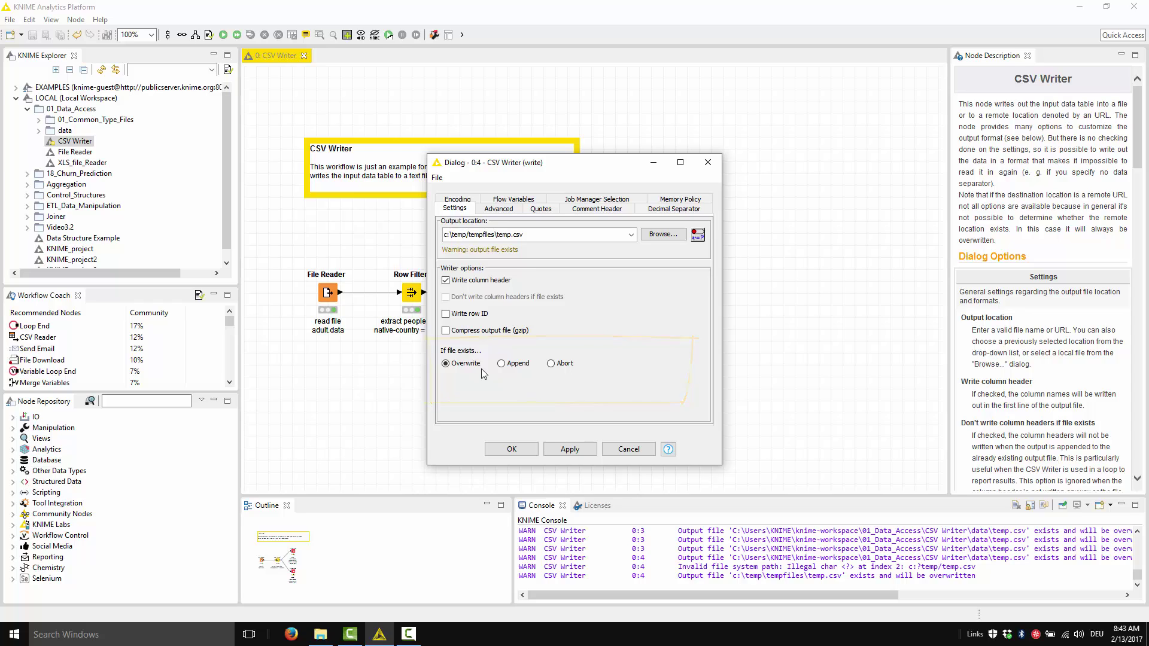
{"action": "left_click", "coordinate": [499, 210]}
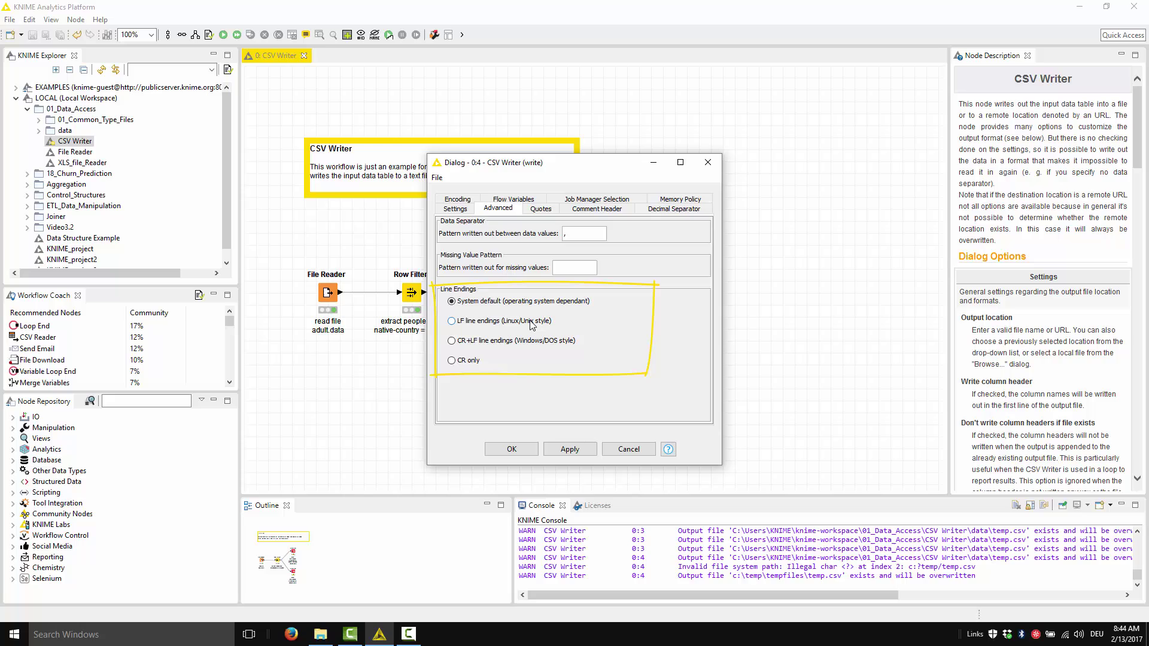
{"action": "left_click", "coordinate": [542, 208]}
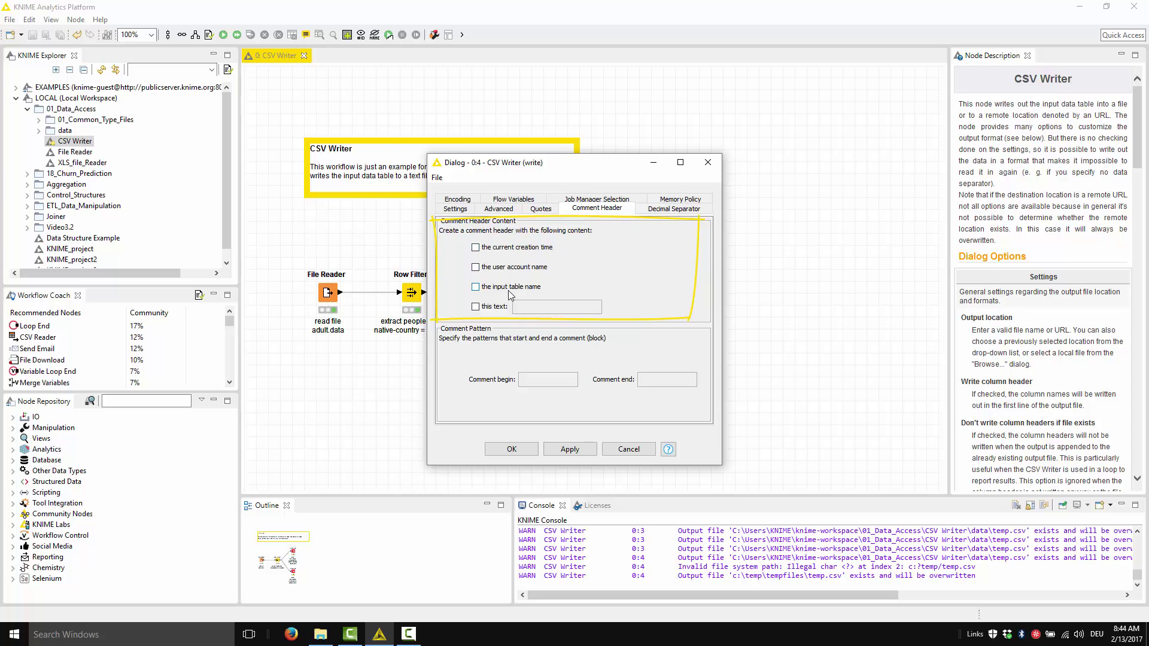
{"action": "left_click", "coordinate": [676, 209]}
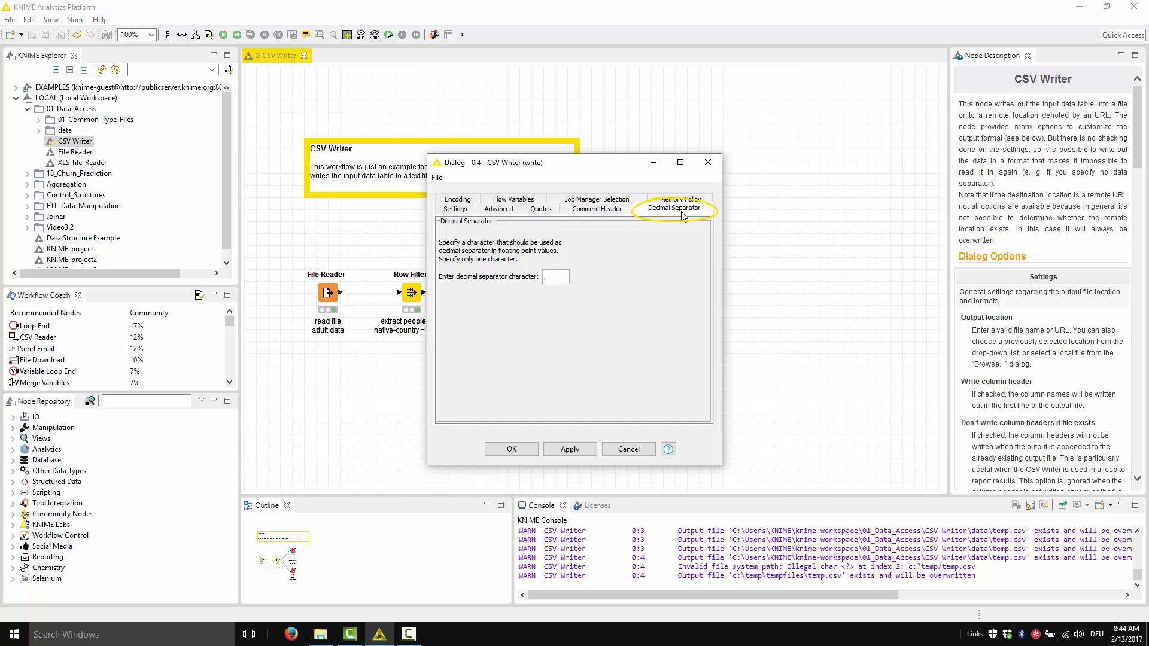
{"action": "left_click", "coordinate": [458, 201]}
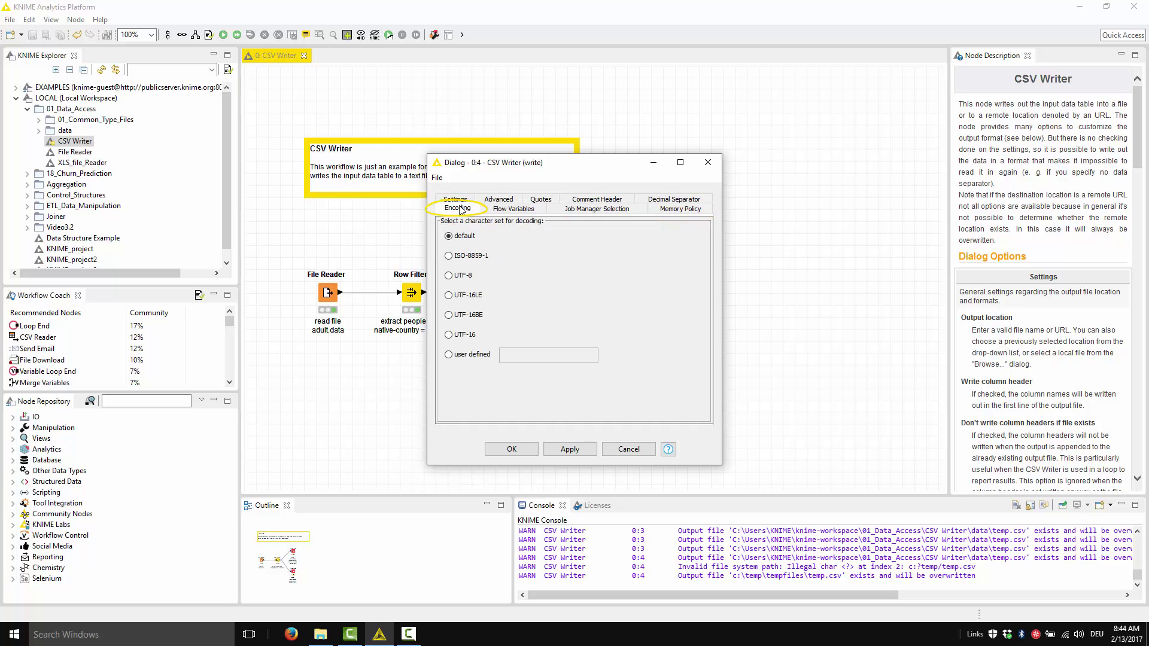
Recheck the c:\temp\tempfiles\temp.csv overwrite settings and the other writer tabs, then confirm them.
{"action": "left_click", "coordinate": [462, 200]}
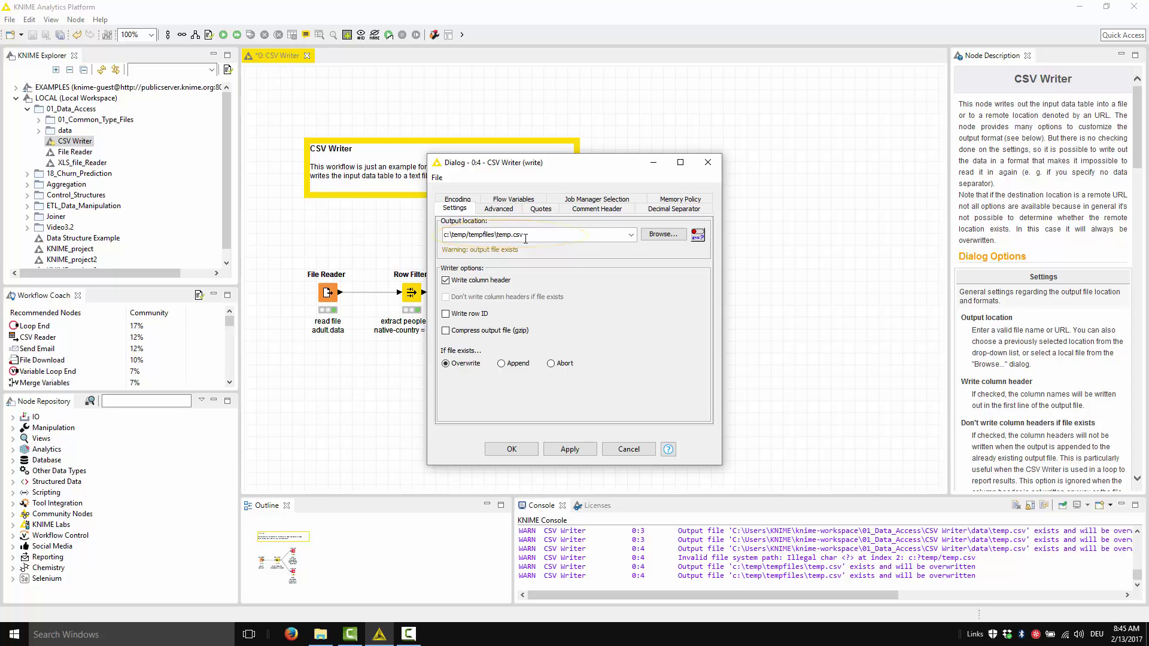
{"action": "left_click", "coordinate": [506, 210]}
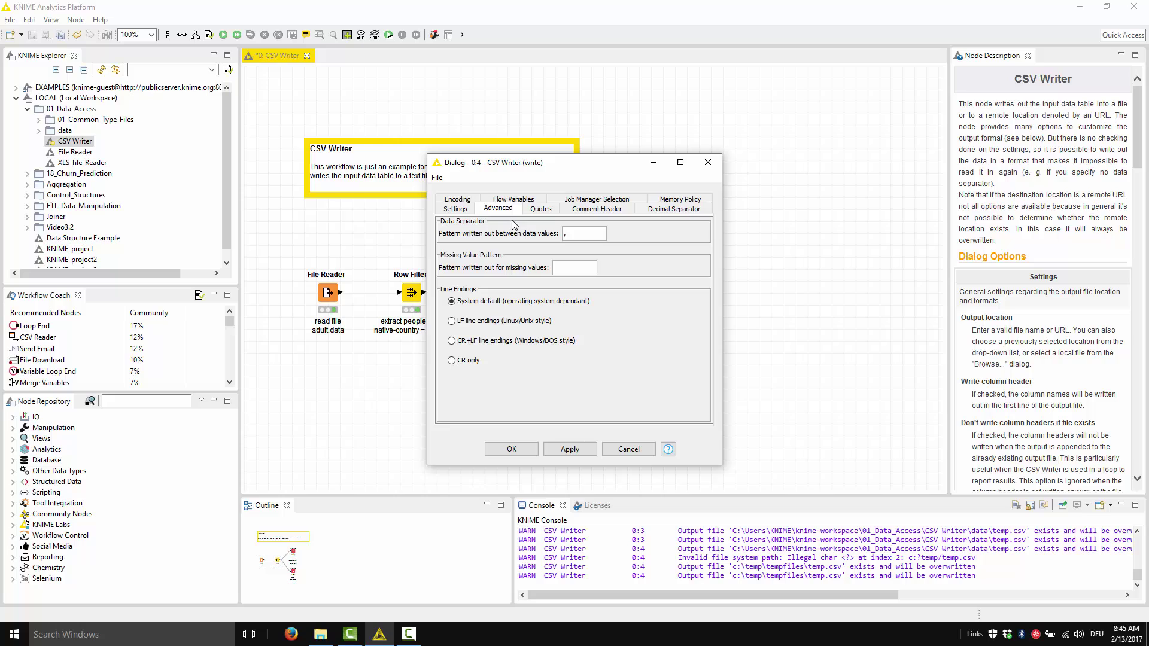
{"action": "left_click", "coordinate": [445, 203]}
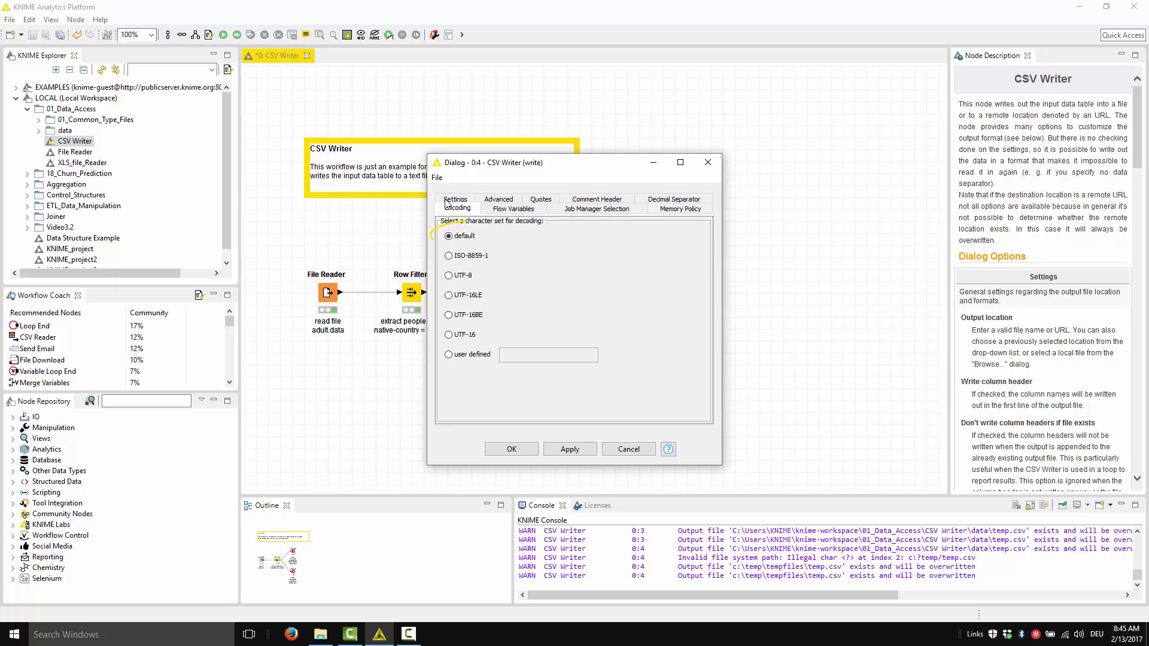
{"action": "left_click", "coordinate": [667, 201]}
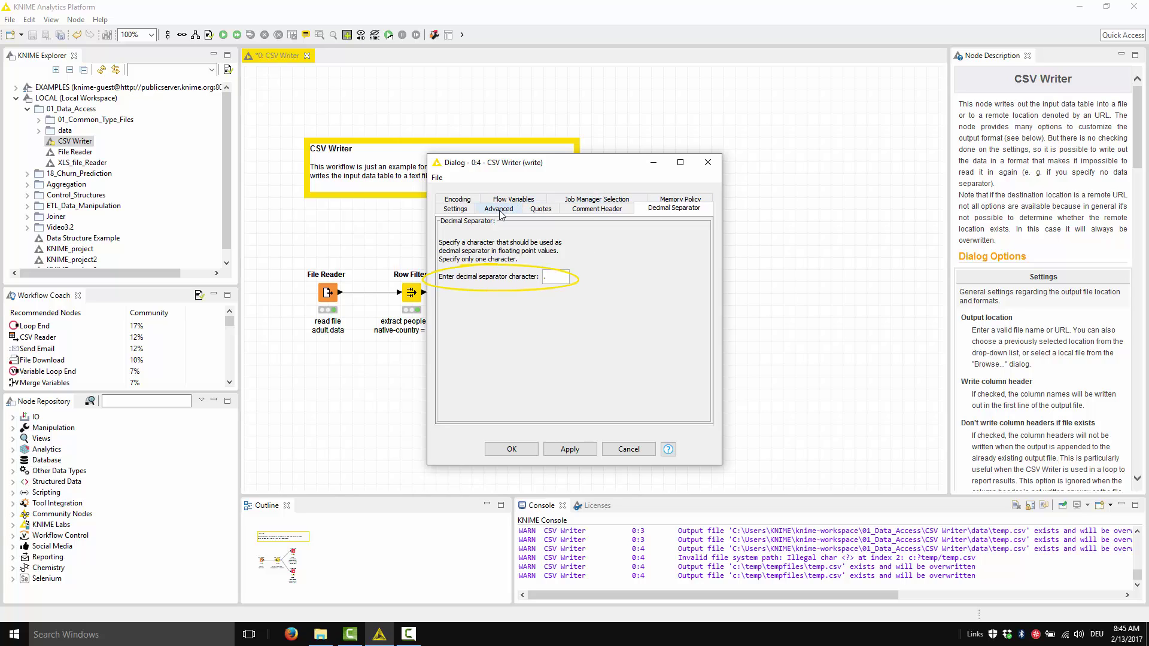
{"action": "left_click", "coordinate": [546, 210]}
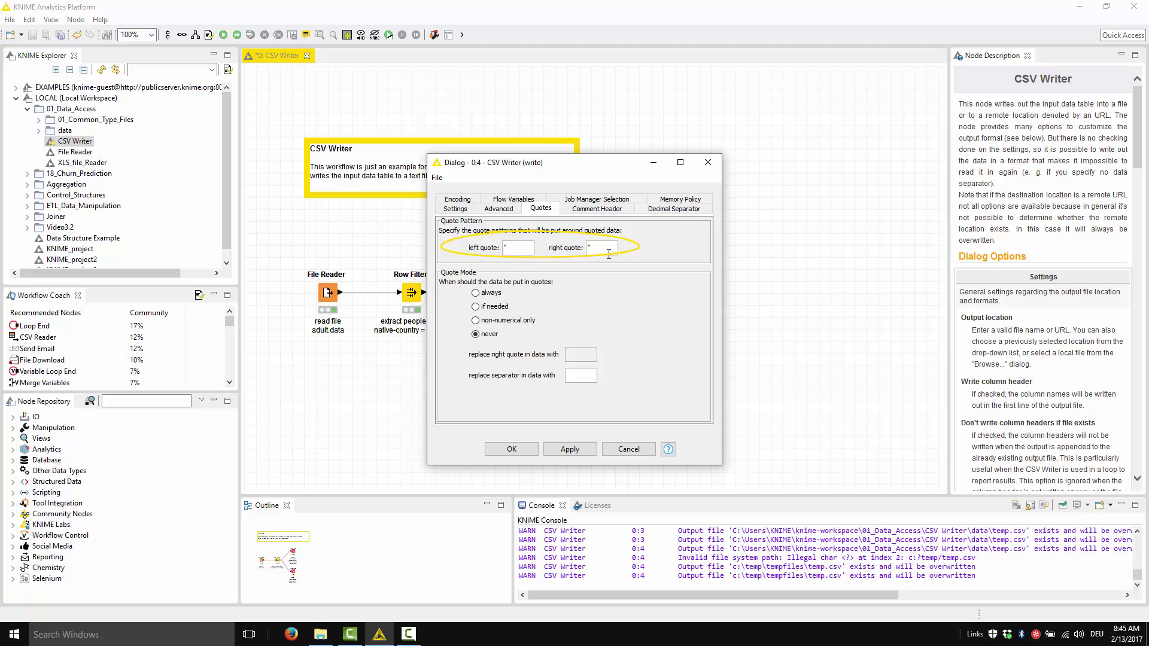
{"action": "left_click", "coordinate": [530, 450]}
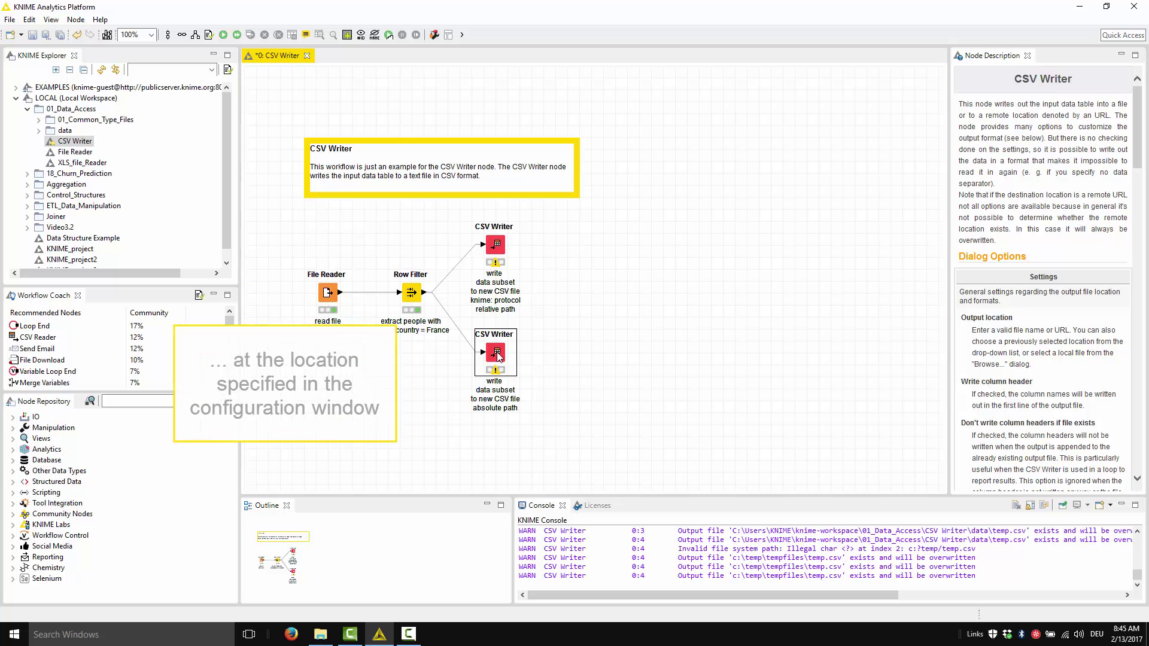
Execute the absolute-path CSV Writer and verify temp.csv appears in C:\temp\tempfiles.
{"action": "right_click", "coordinate": [497, 356]}
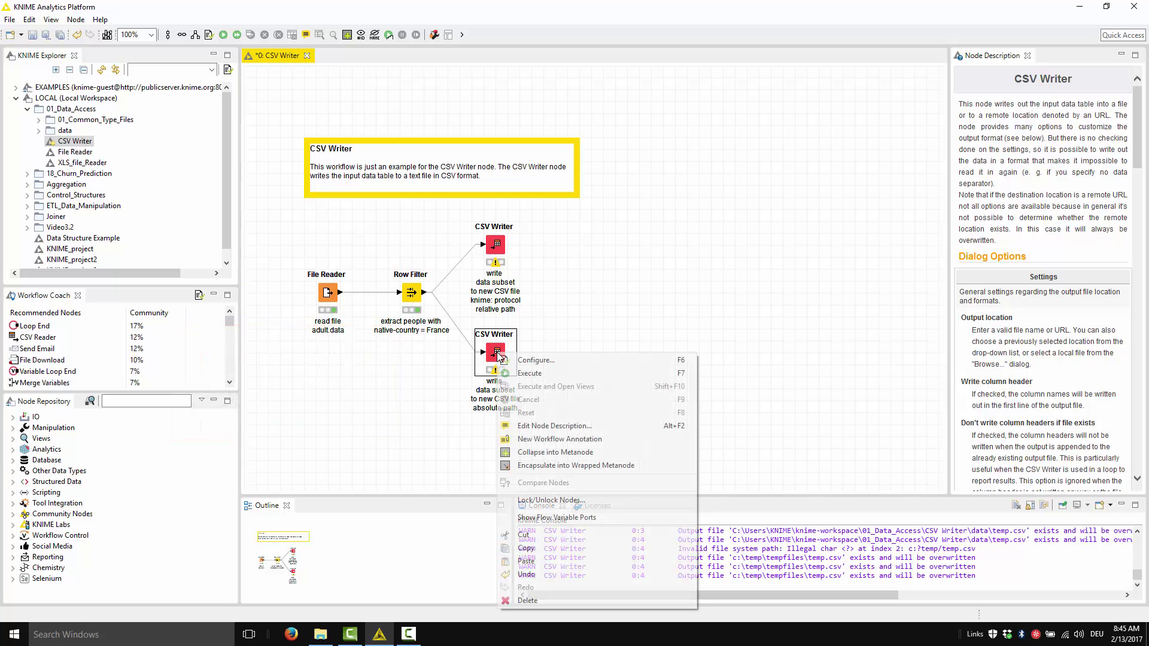
{"action": "left_click", "coordinate": [538, 372]}
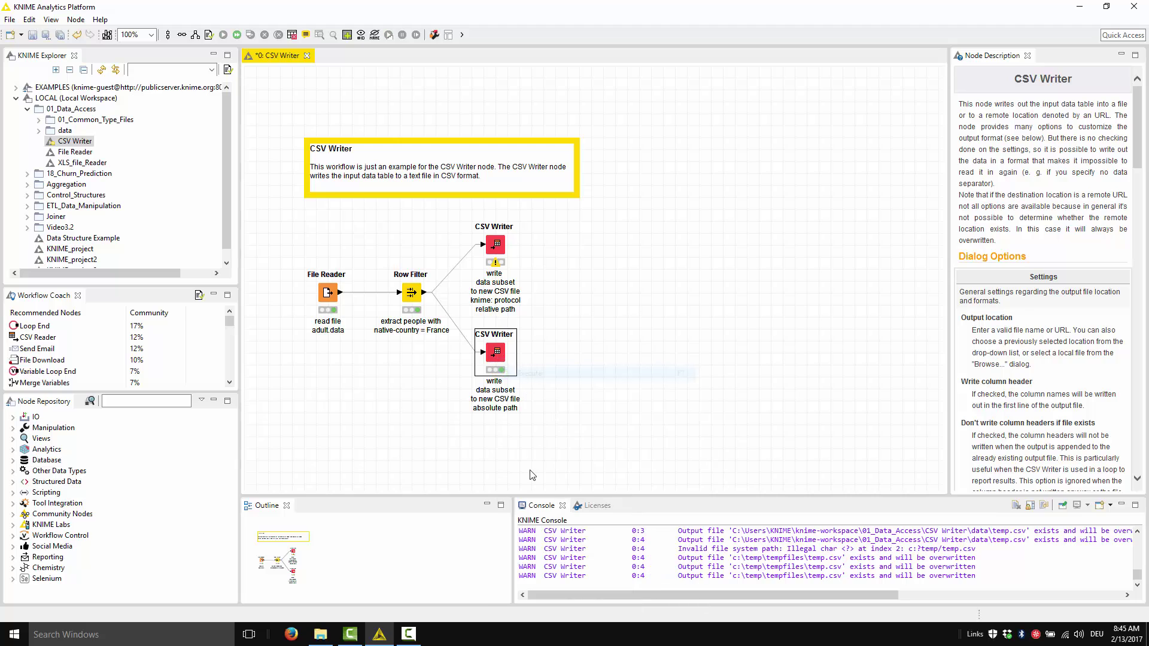
{"action": "left_click", "coordinate": [319, 634]}
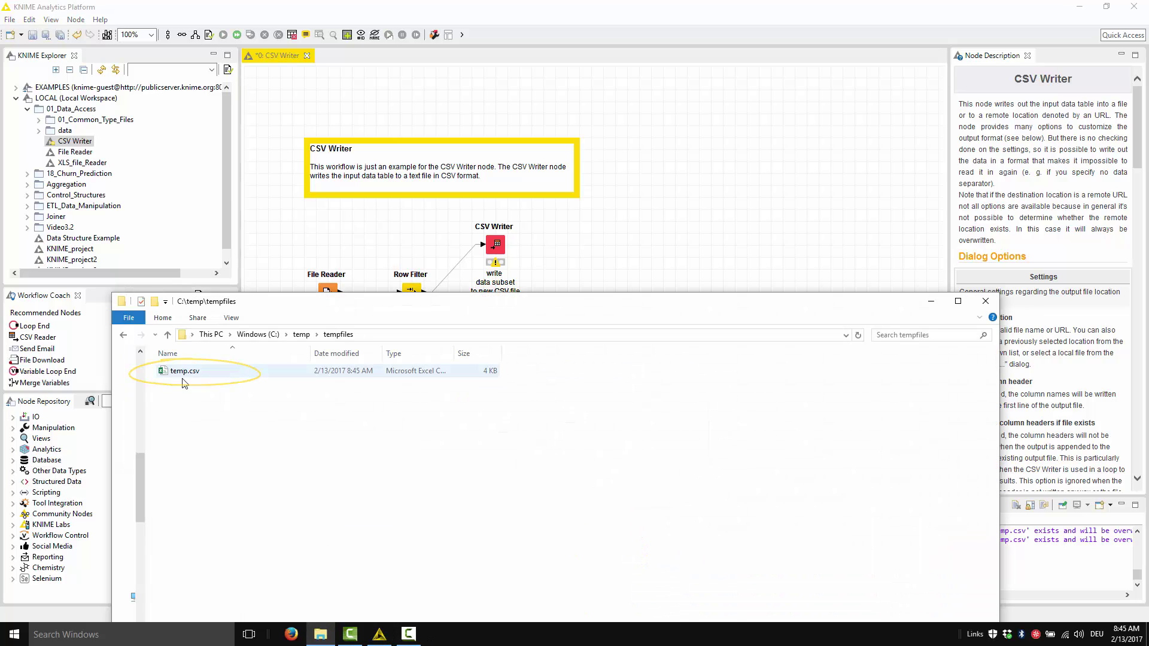
{"action": "left_click", "coordinate": [985, 301]}
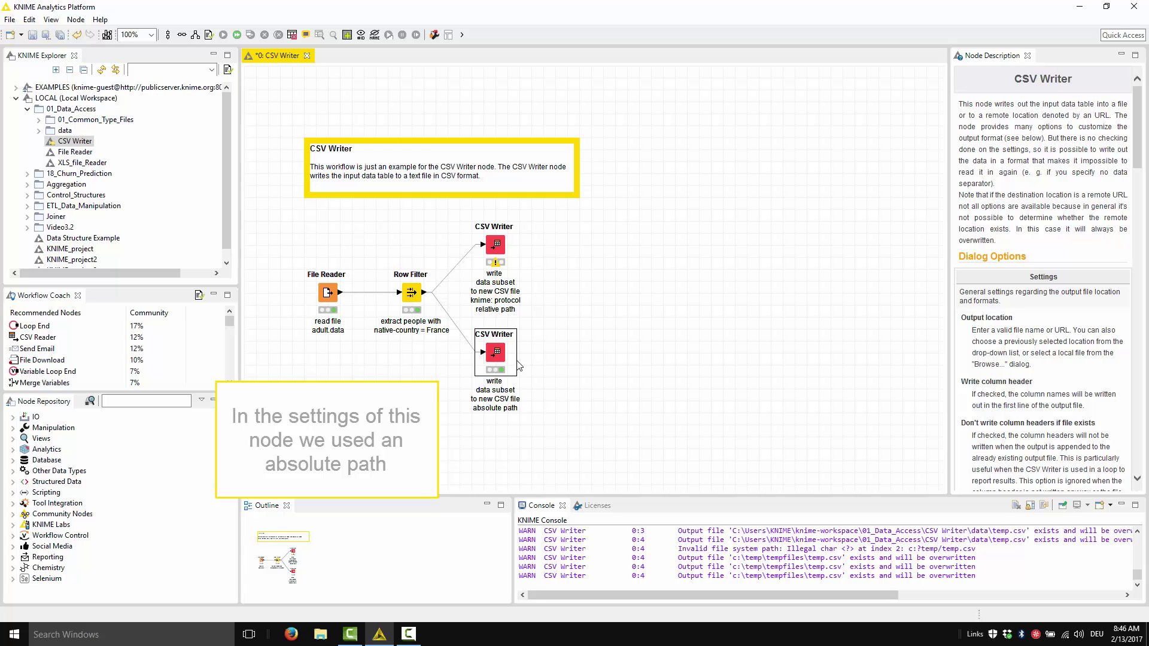
Confirm the knime://knime.workflow/data/temp.csv output path, then execute the relative-path CSV Writer.
{"action": "double_click", "coordinate": [497, 256]}
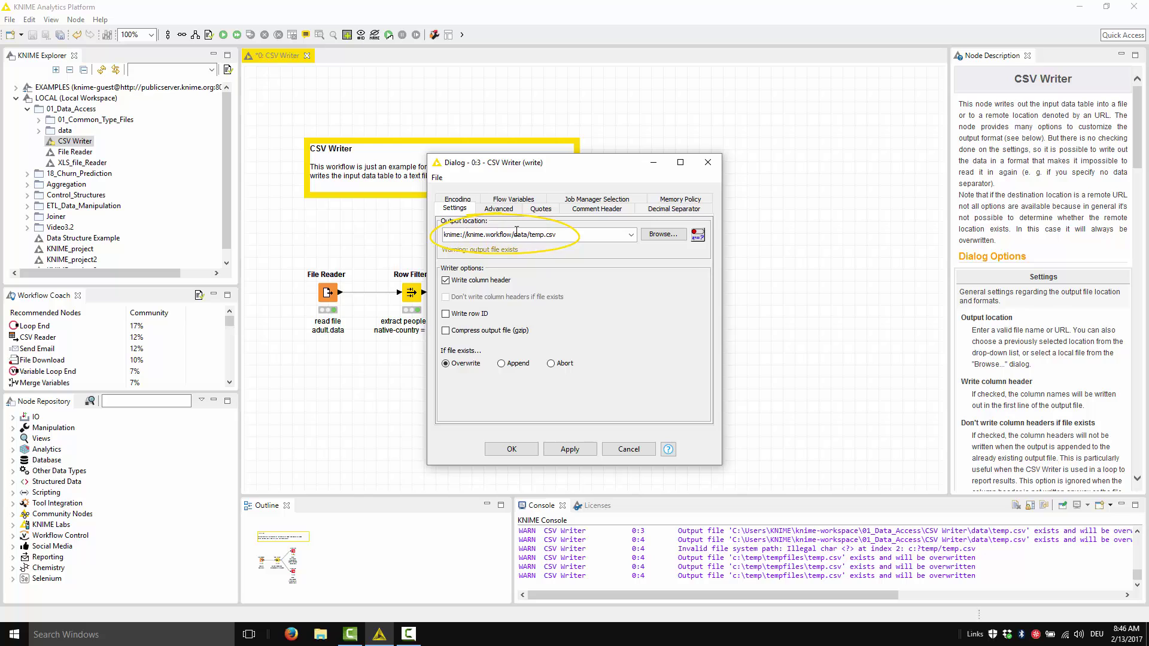
{"action": "left_click", "coordinate": [512, 449]}
{"action": "right_click", "coordinate": [501, 245]}
{"action": "left_click", "coordinate": [542, 273]}
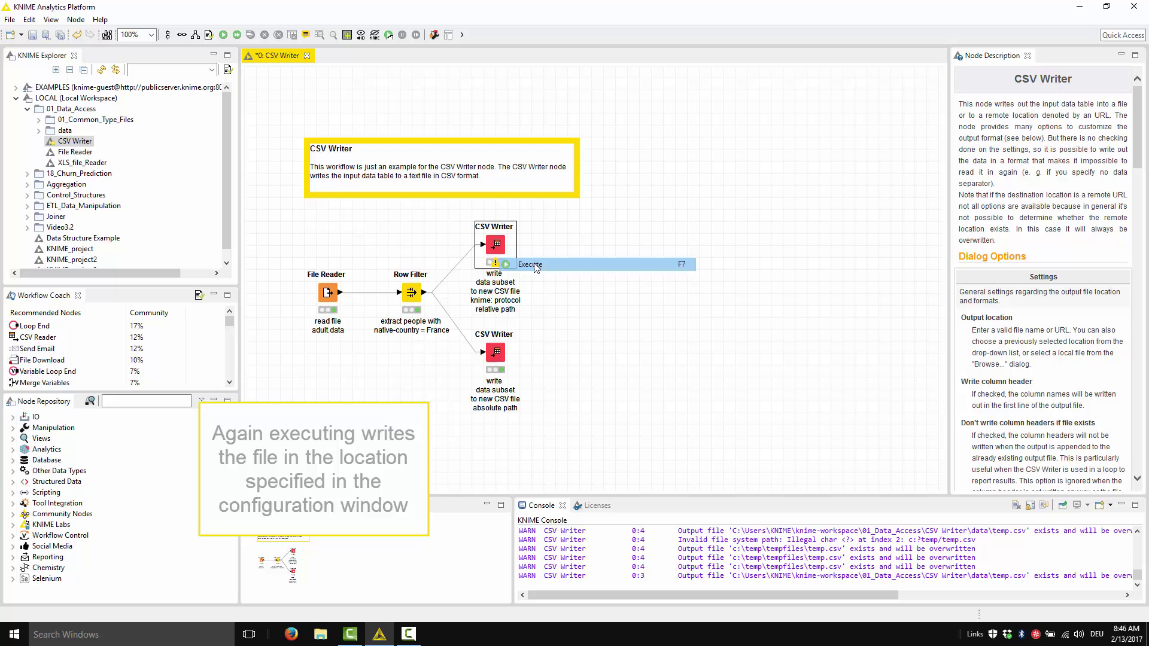